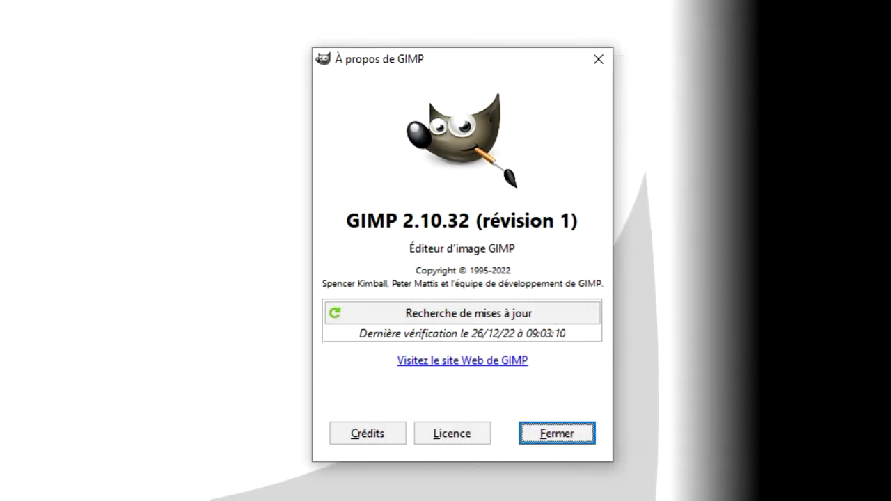
Highlight the GIMP 2.10.32 version text and close the About dialog.
{"action": "left_click_drag", "start_coordinate": [346, 220], "coordinate": [482, 220]}
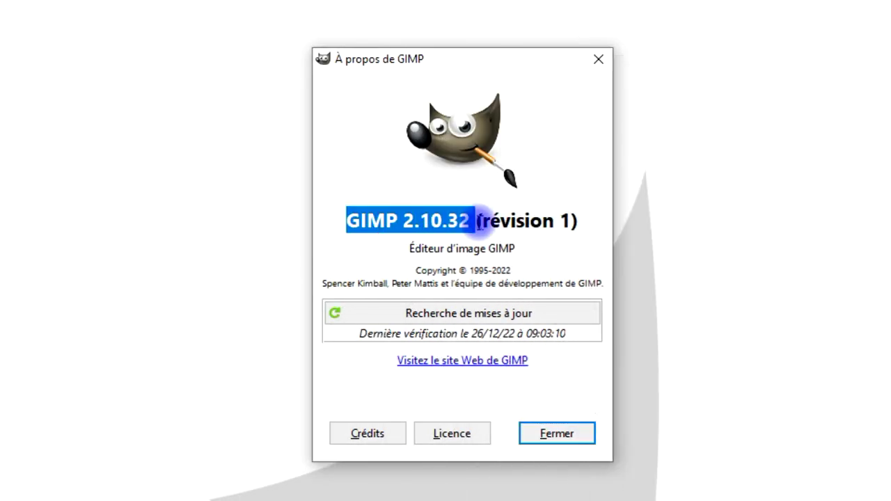
{"action": "left_click", "coordinate": [596, 62]}
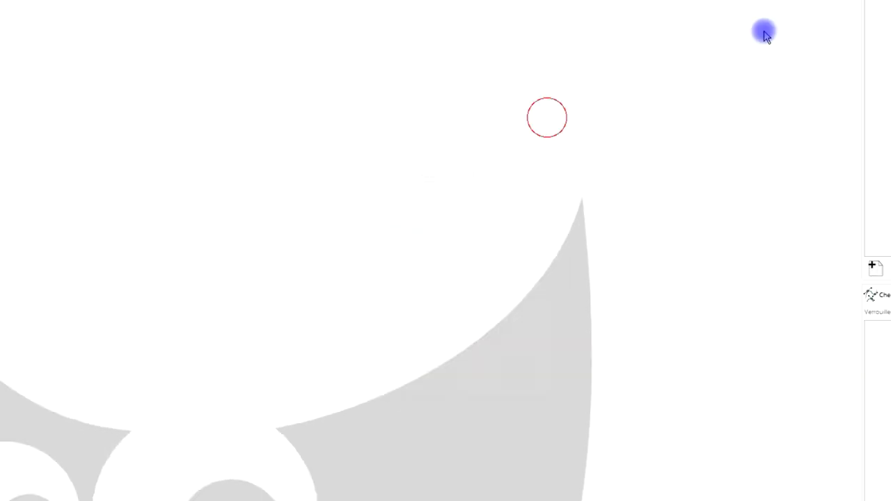
{"action": "mouse_move", "coordinate": [340, 279]}
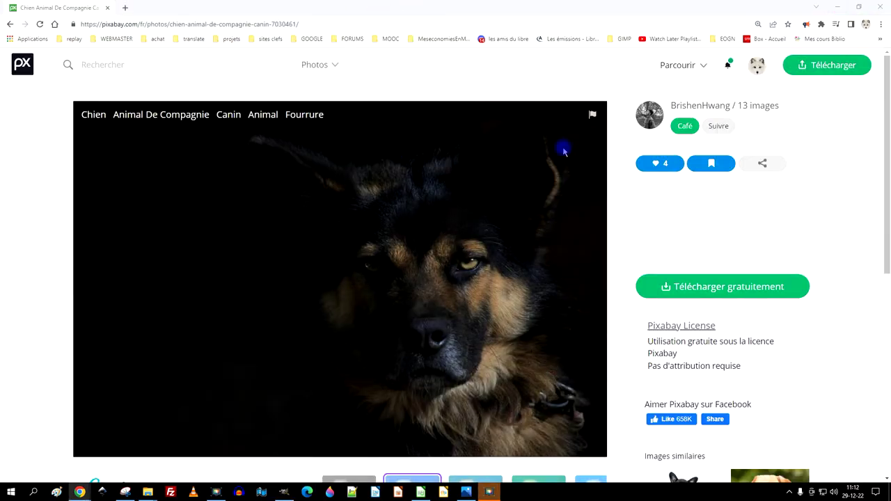
Like the dark dog photo on Pixabay and open its 1920×1280 version in a new tab.
{"action": "left_click", "coordinate": [660, 163]}
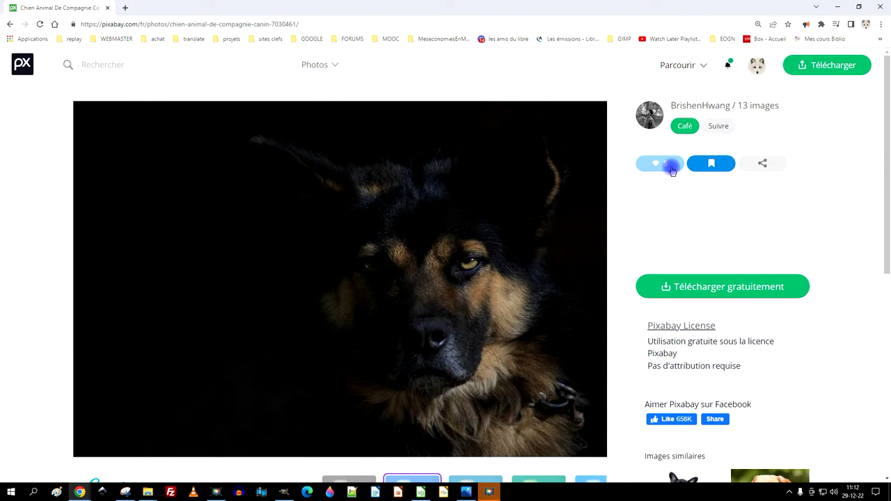
{"action": "left_click", "coordinate": [730, 286]}
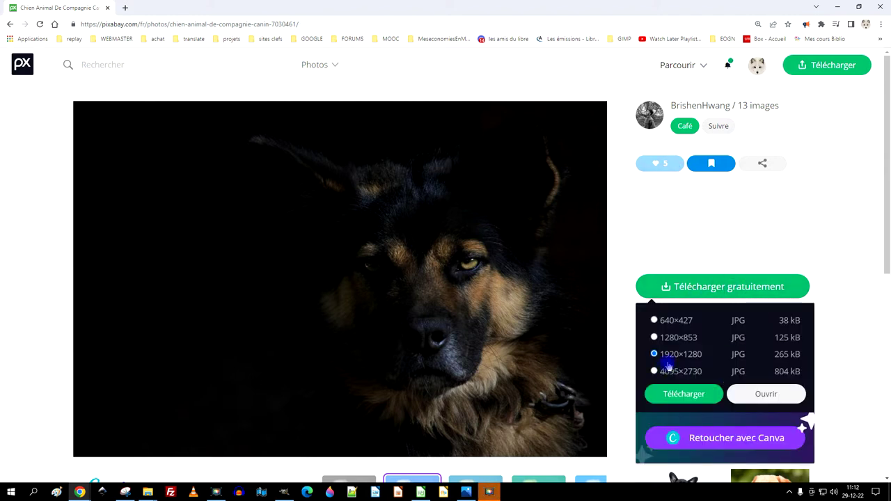
{"action": "left_click", "coordinate": [765, 392]}
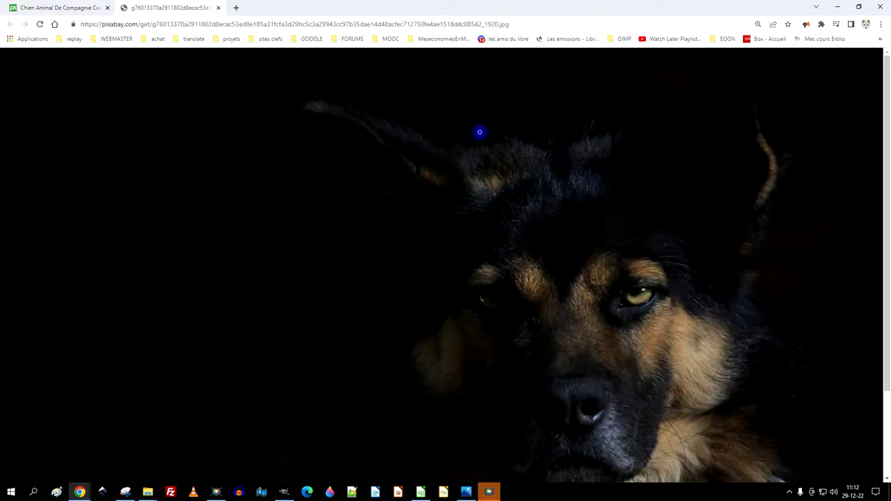
Copy the full-size dog photo to the clipboard and return to GIMP.
{"action": "right_click", "coordinate": [421, 134]}
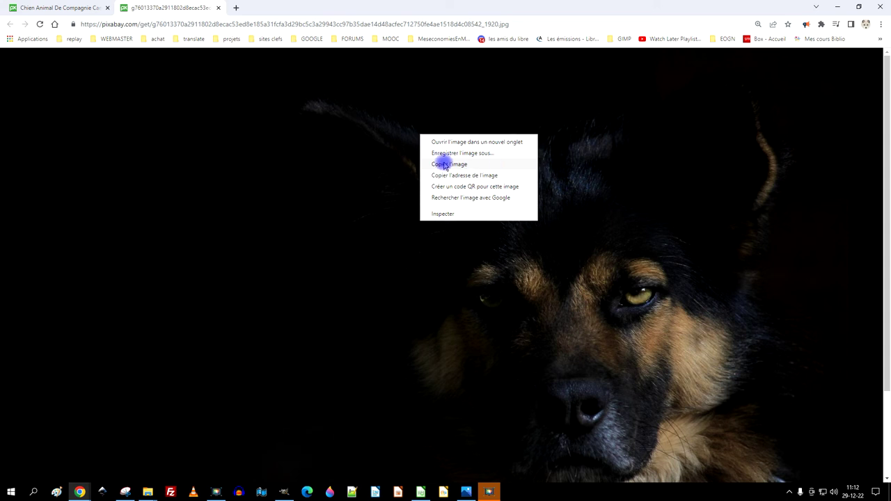
{"action": "left_click", "coordinate": [481, 164]}
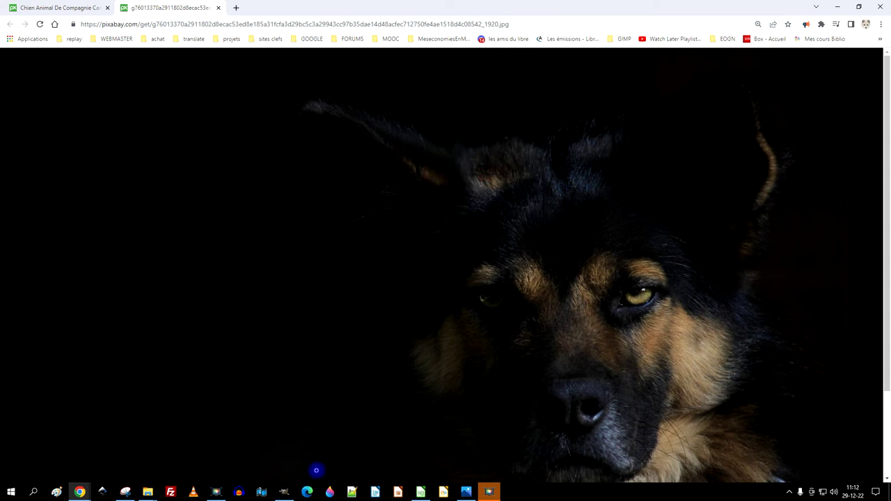
{"action": "left_click", "coordinate": [287, 492]}
{"action": "left_click", "coordinate": [46, 16]}
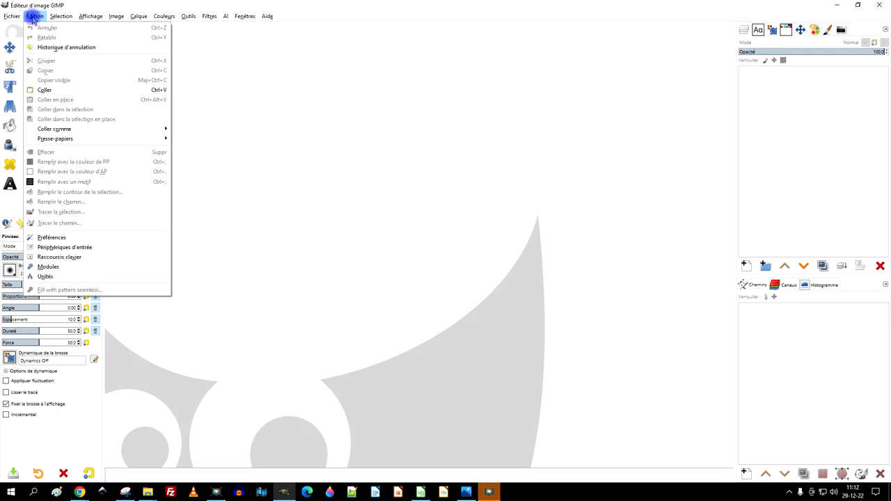
Paste the photo as a new image, rename its layer 'original' and duplicate it.
{"action": "left_click", "coordinate": [74, 90]}
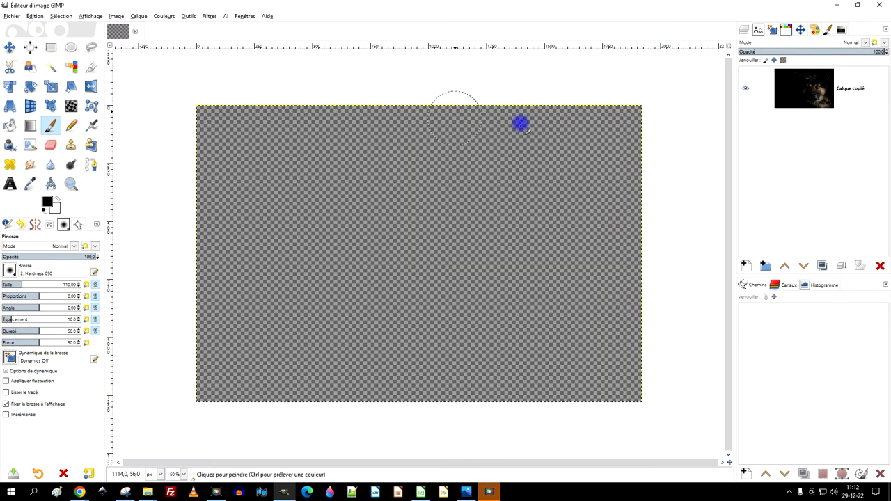
{"action": "double_click", "coordinate": [850, 88]}
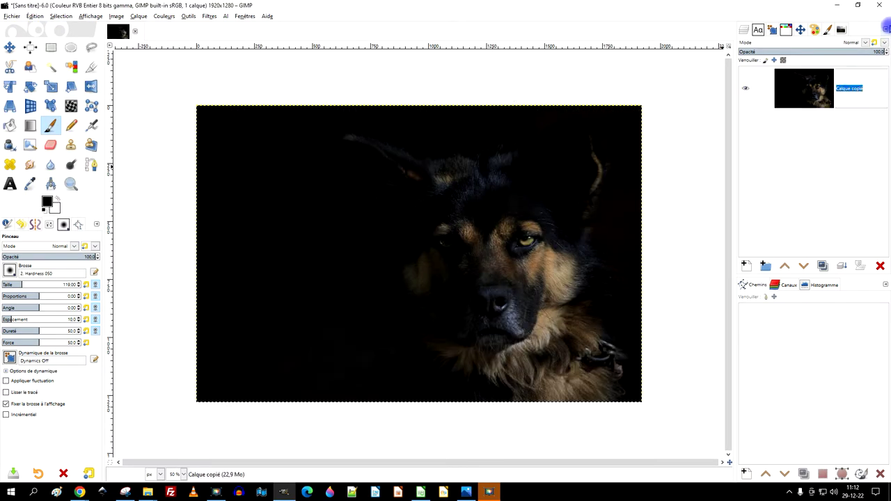
{"action": "type", "text": "origin"}
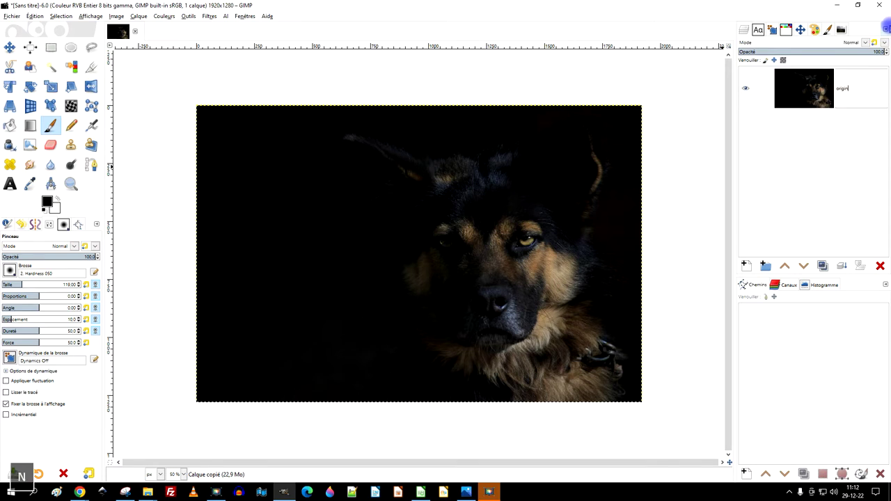
{"action": "type", "text": "al"}
{"action": "key", "text": "Return"}
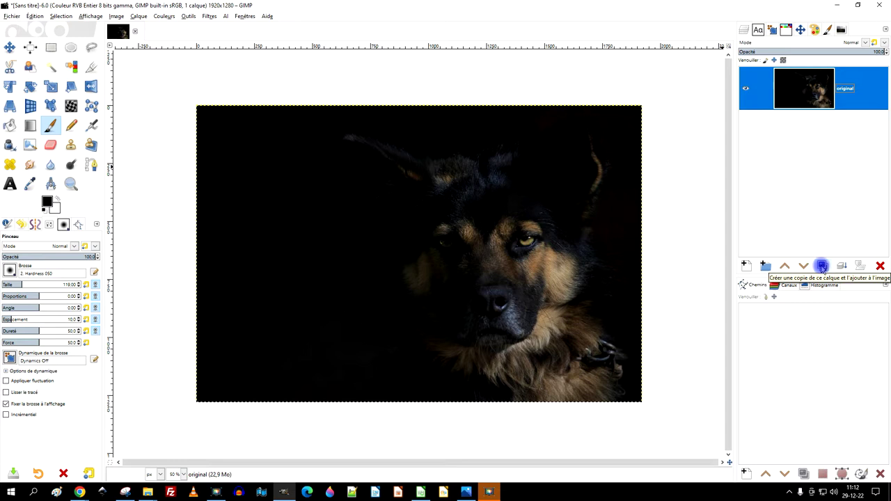
{"action": "left_click", "coordinate": [822, 266]}
{"action": "left_click", "coordinate": [162, 16]}
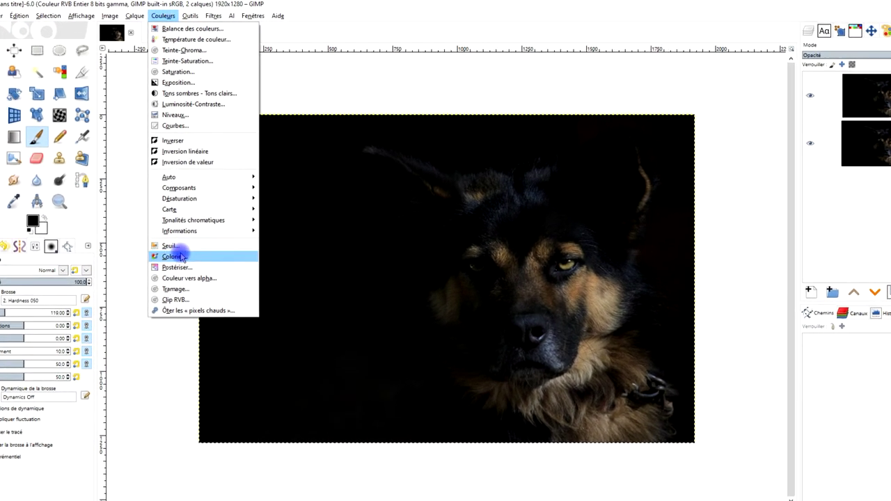
Threshold the 'Copie de original' layer to pure black and white with range 25–135.
{"action": "left_click", "coordinate": [171, 245]}
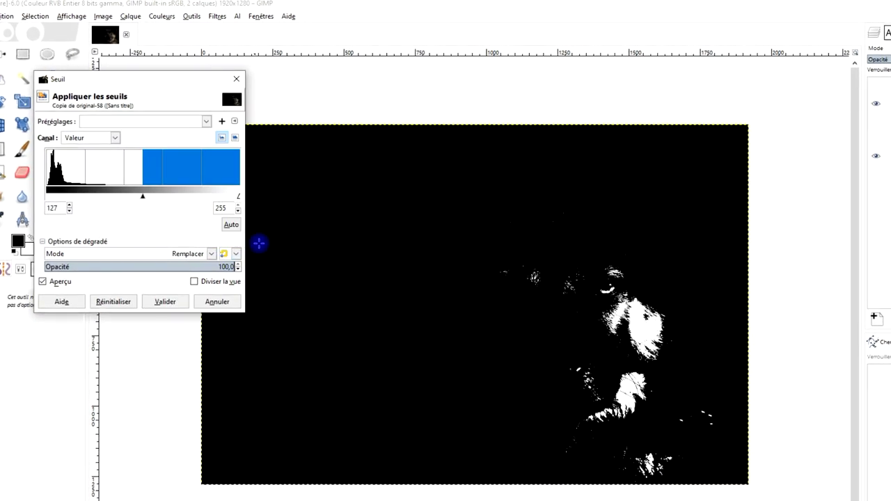
{"action": "left_click_drag", "start_coordinate": [143, 196], "coordinate": [66, 196]}
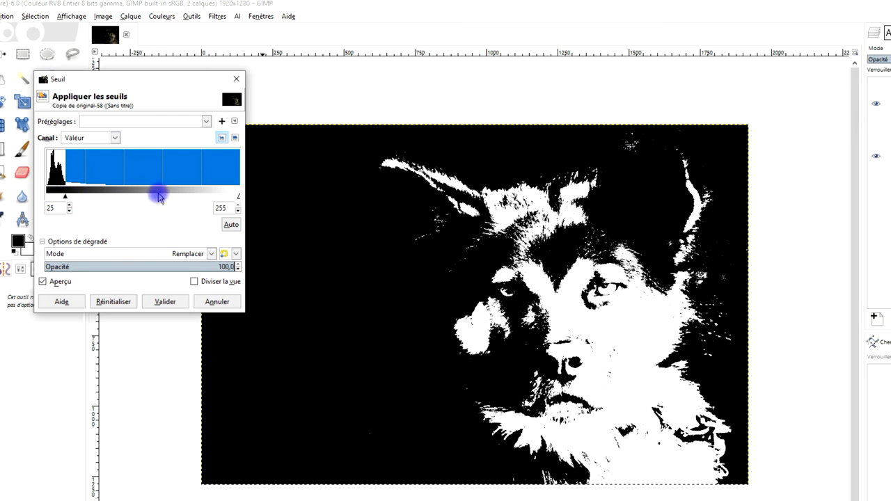
{"action": "left_click_drag", "start_coordinate": [239, 197], "coordinate": [149, 197]}
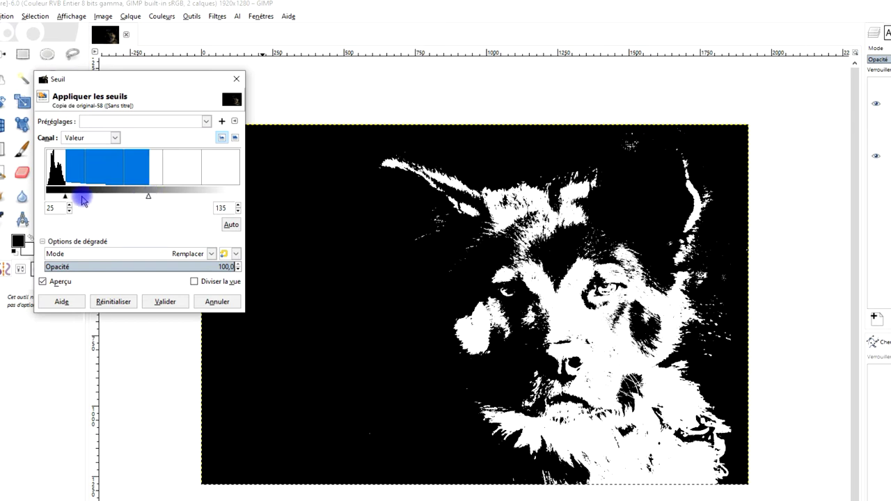
{"action": "left_click_drag", "start_coordinate": [65, 199], "coordinate": [64, 199]}
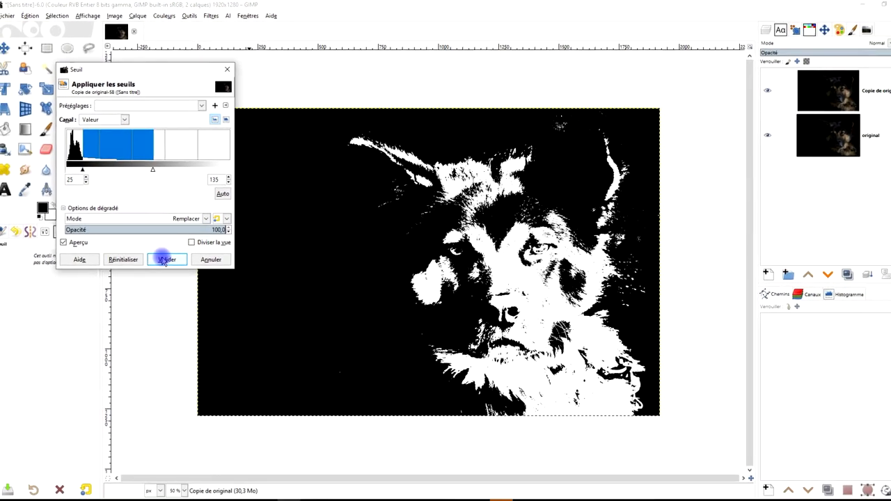
{"action": "left_click", "coordinate": [163, 260]}
{"action": "left_click", "coordinate": [209, 16]}
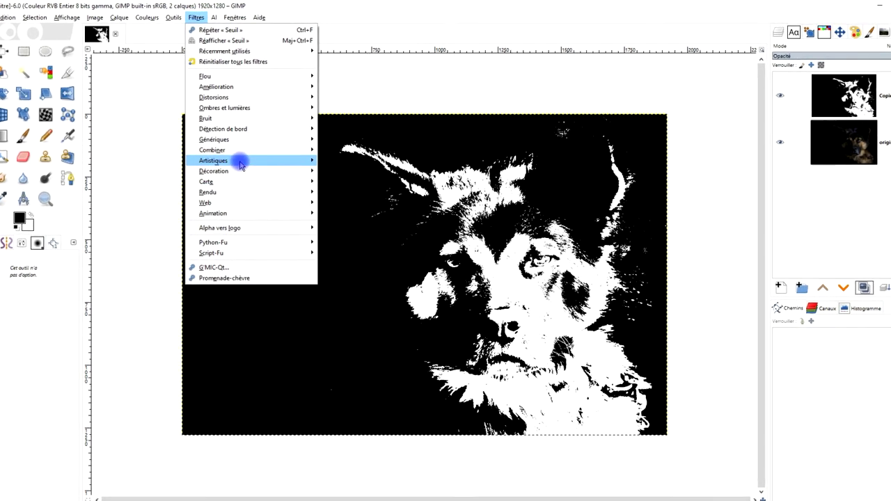
{"action": "mouse_move", "coordinate": [193, 180]}
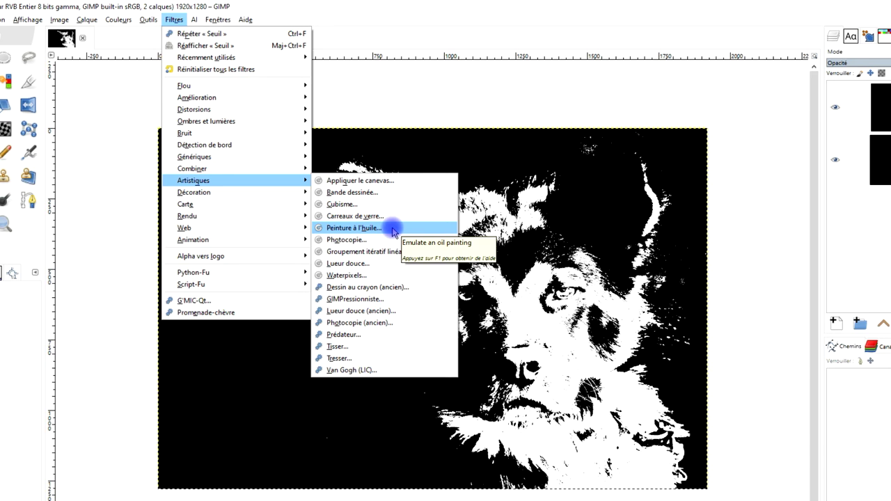
Open Oil Painting and try mask radius 2, comparing the preview on and off.
{"action": "left_click", "coordinate": [393, 230]}
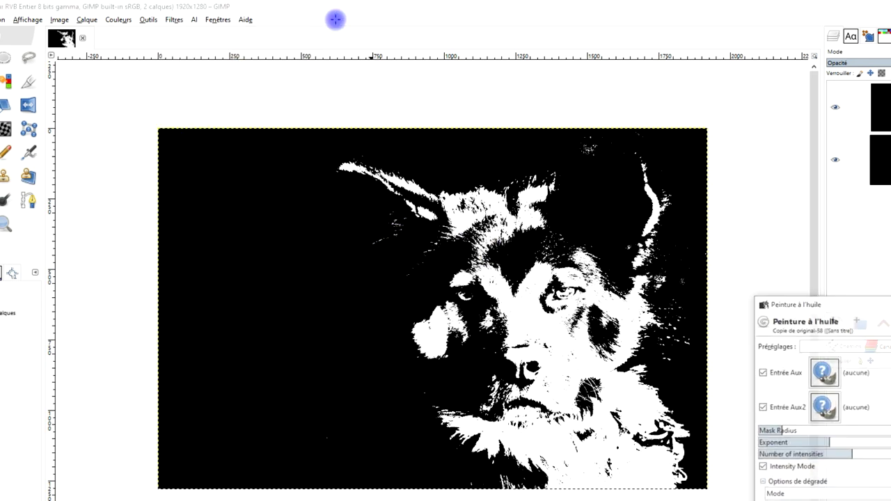
{"action": "left_click_drag", "start_coordinate": [846, 310], "coordinate": [122, 84]}
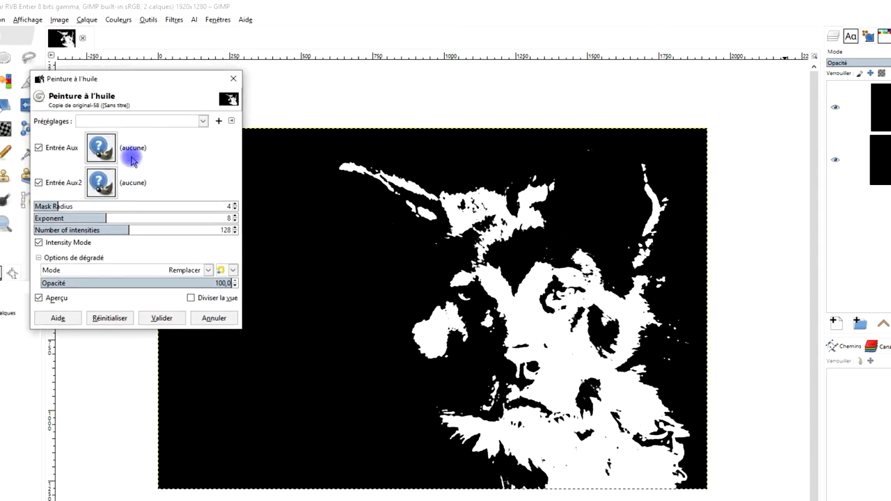
{"action": "left_click", "coordinate": [48, 204]}
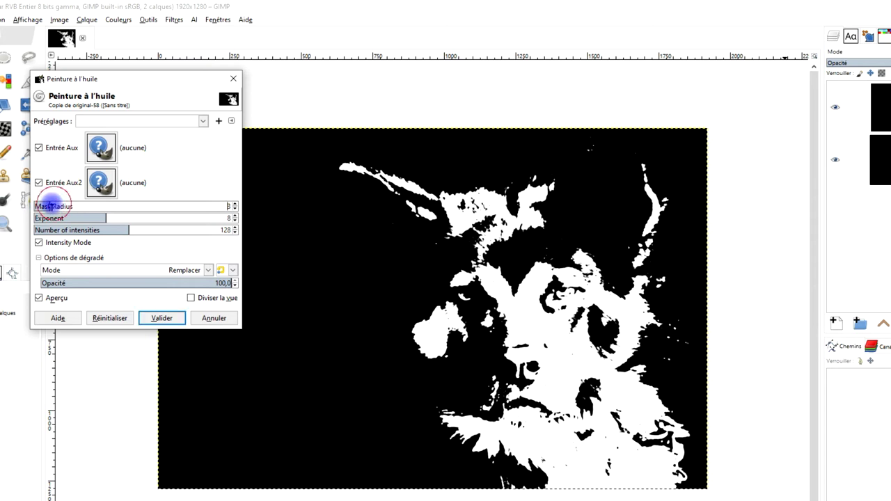
{"action": "left_click", "coordinate": [46, 206]}
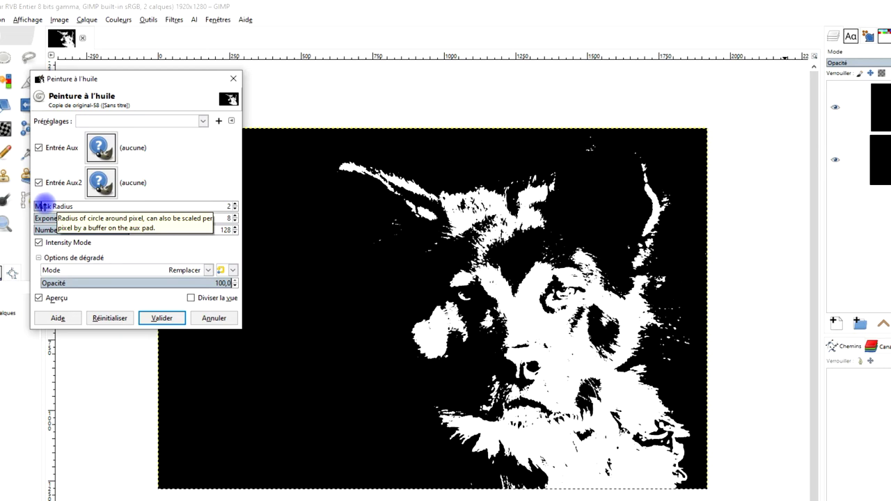
{"action": "left_click", "coordinate": [45, 298]}
{"action": "left_click", "coordinate": [46, 298]}
Test mask radius 1, return to 2, and apply oil paint with exponent 8, 128 intensities.
{"action": "left_click", "coordinate": [39, 206]}
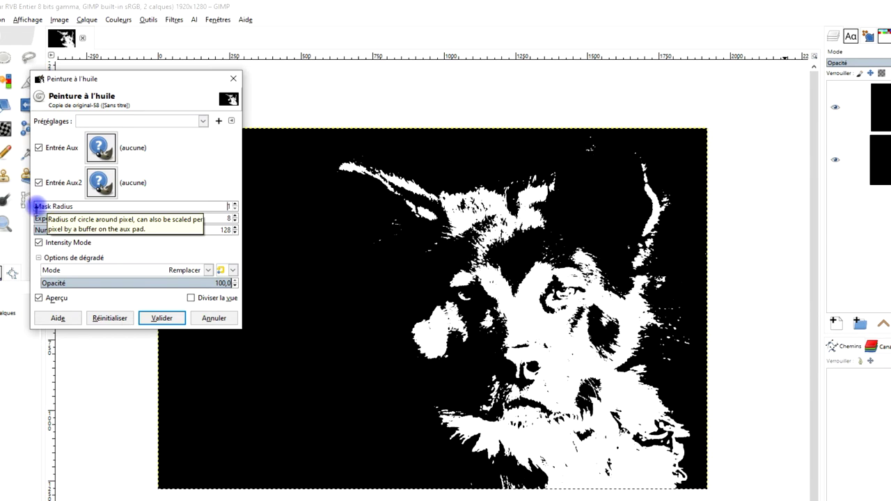
{"action": "left_click", "coordinate": [51, 299]}
{"action": "left_click", "coordinate": [52, 299]}
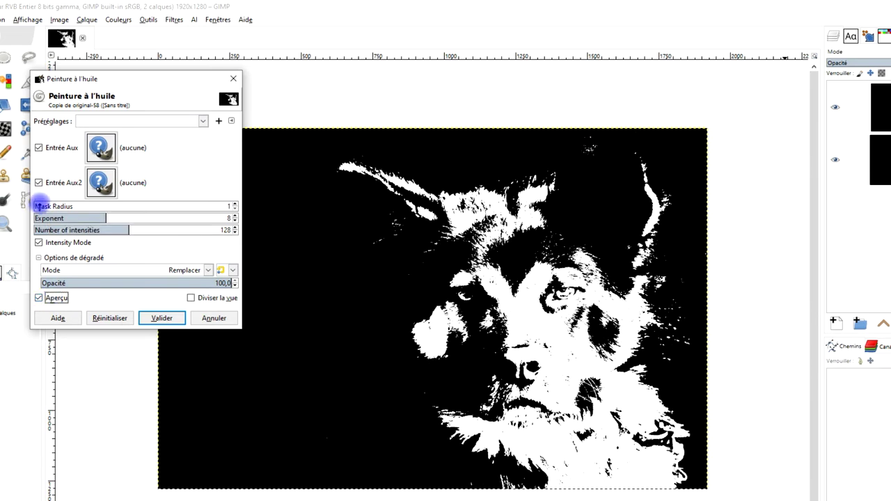
{"action": "left_click", "coordinate": [235, 204]}
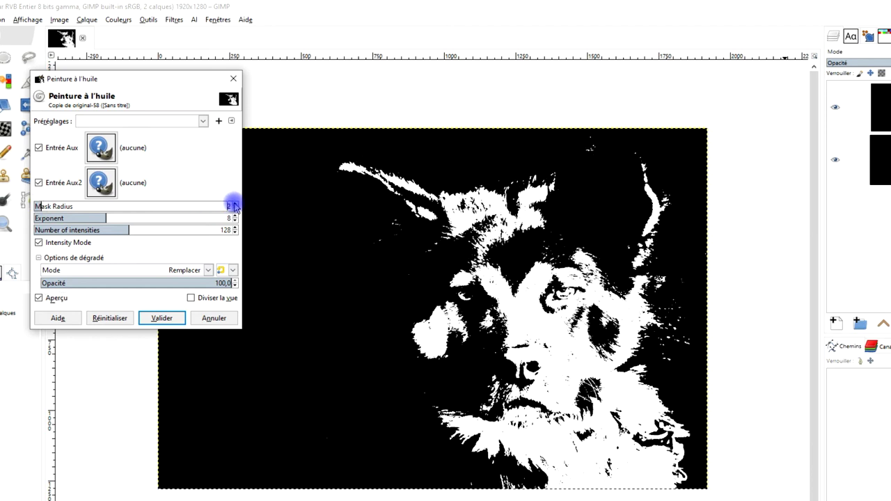
{"action": "left_click", "coordinate": [53, 299]}
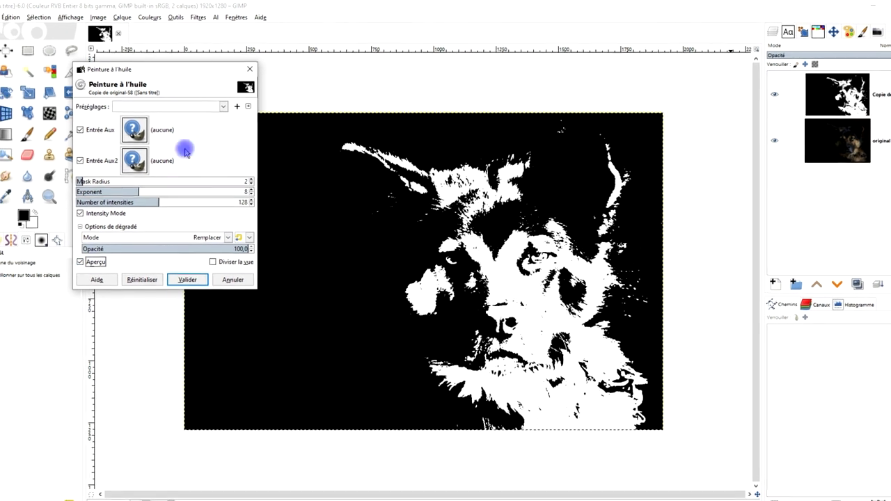
{"action": "left_click", "coordinate": [182, 286]}
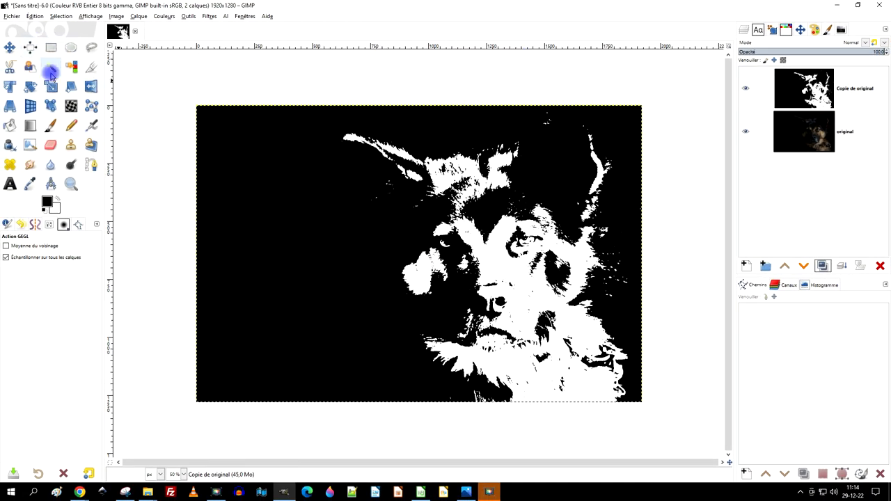
Crop the image to 1382×1280, dropping the empty left side so the dog fills the frame.
{"action": "left_click", "coordinate": [91, 70]}
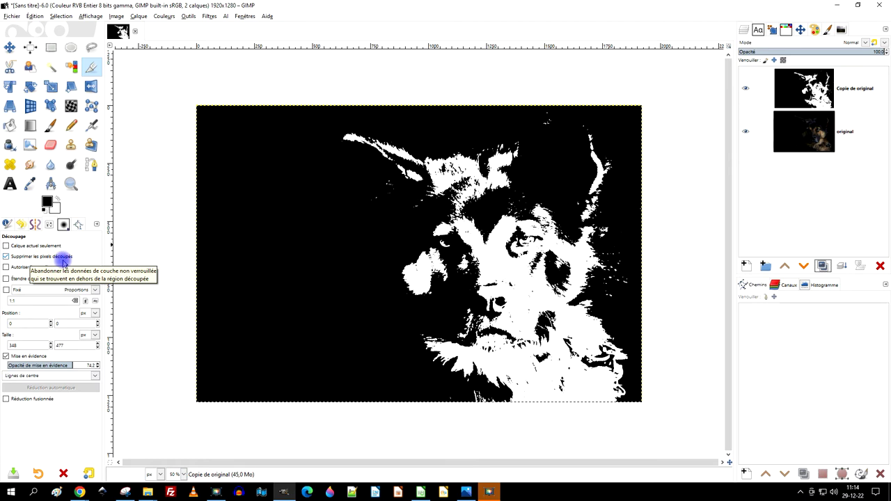
{"action": "left_click_drag", "start_coordinate": [321, 105], "coordinate": [735, 437]}
{"action": "left_click", "coordinate": [527, 209]}
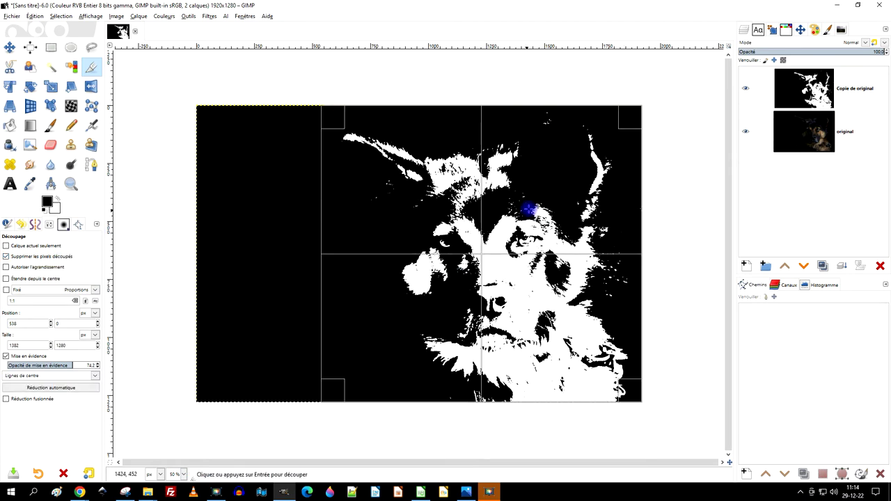
{"action": "scroll", "coordinate": [469, 231], "scroll_direction": "up", "scroll_amount": 1}
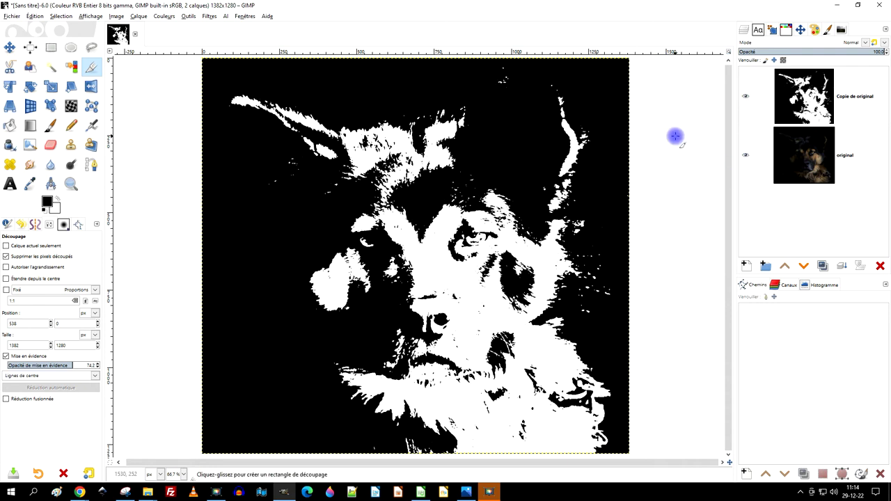
{"action": "left_click", "coordinate": [162, 17]}
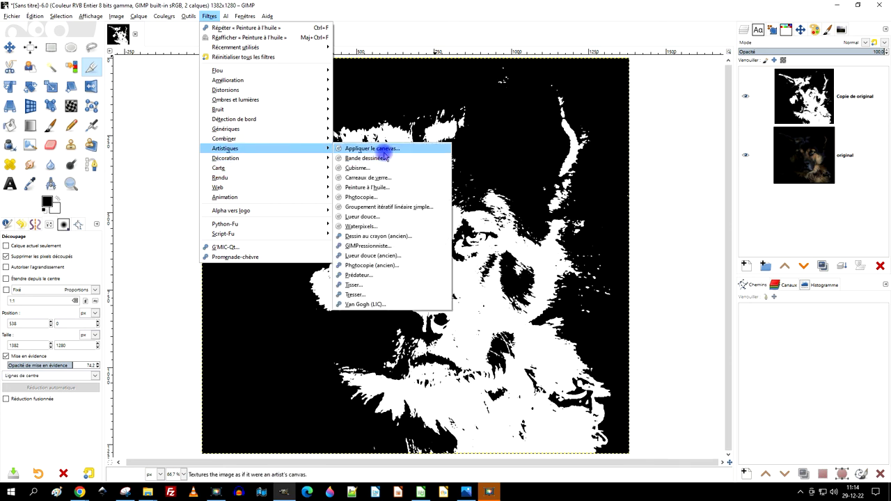
{"action": "mouse_move", "coordinate": [265, 148]}
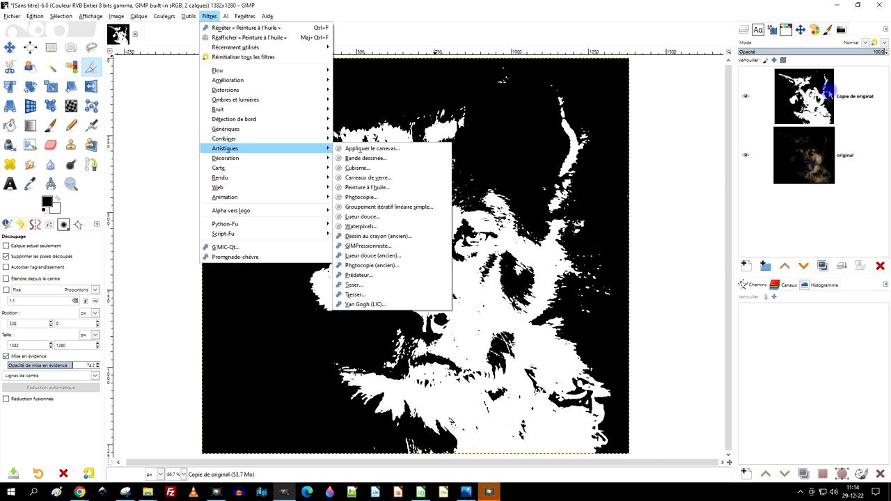
{"action": "left_click", "coordinate": [799, 206]}
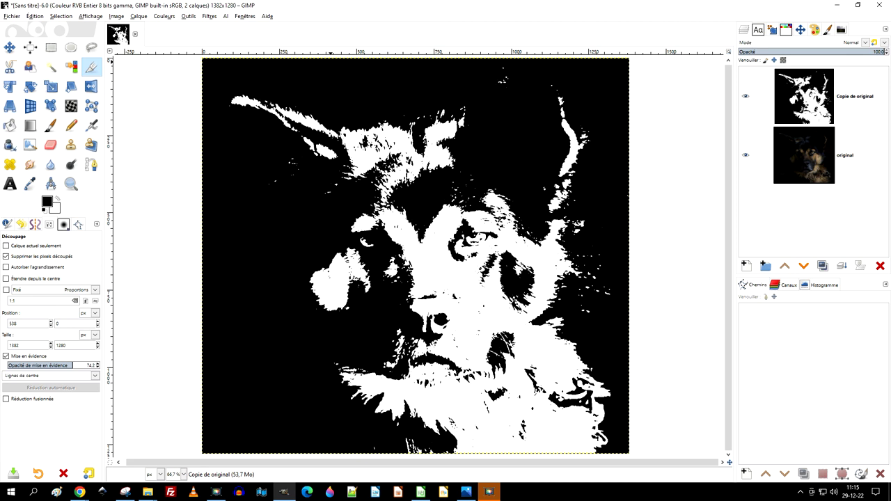
{"action": "key", "text": "alt+Tab"}
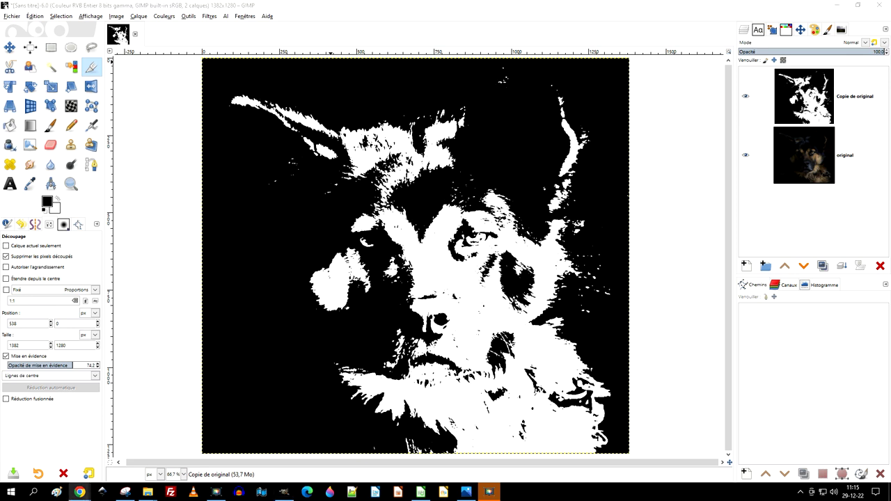